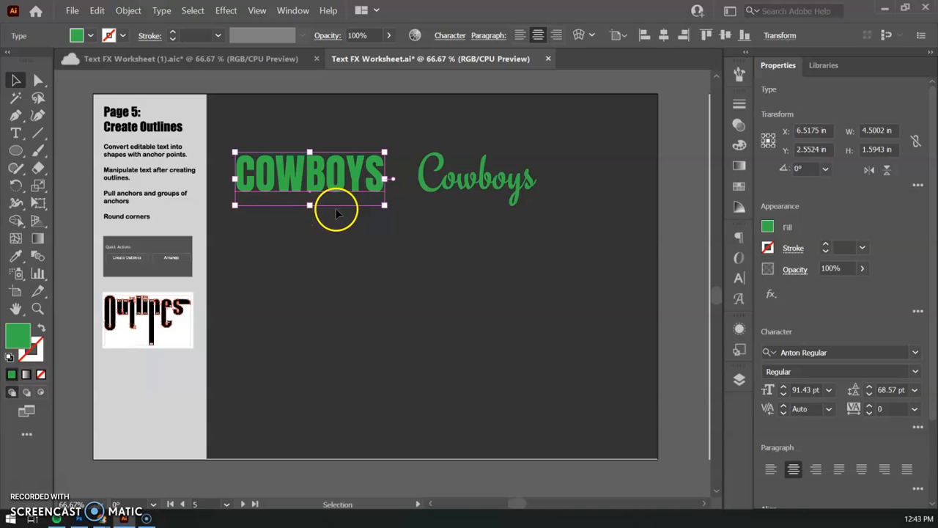
# - Convert the bold COWBOYS text in Anton to outlines
pyautogui.click(335, 236)
pyautogui.hotkey('ctrl', '1')
pyautogui.click(344, 249)
pyautogui.click(440, 330)
pyautogui.moveTo(444, 331); pyautogui.dragTo(418, 250)
pyautogui.click(364, 203)
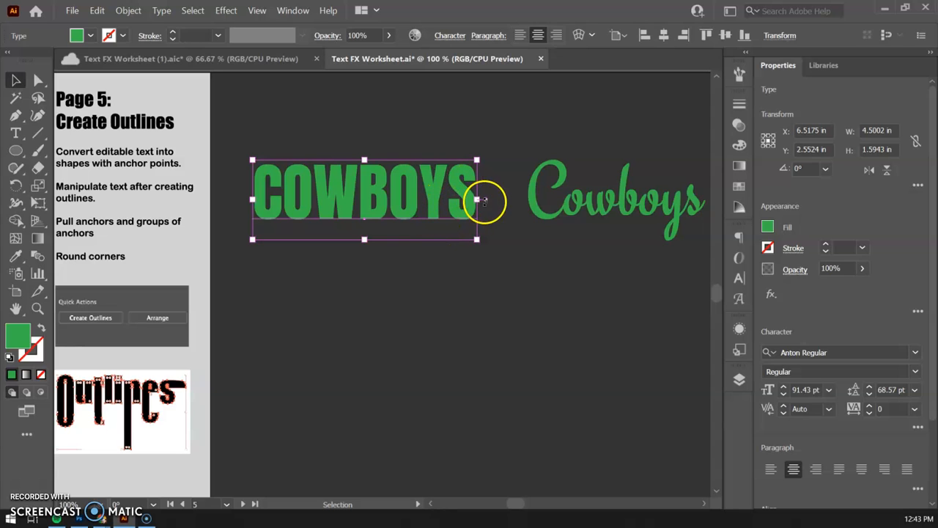
pyautogui.click(571, 210)
pyautogui.moveTo(571, 210); pyautogui.dragTo(641, 229)
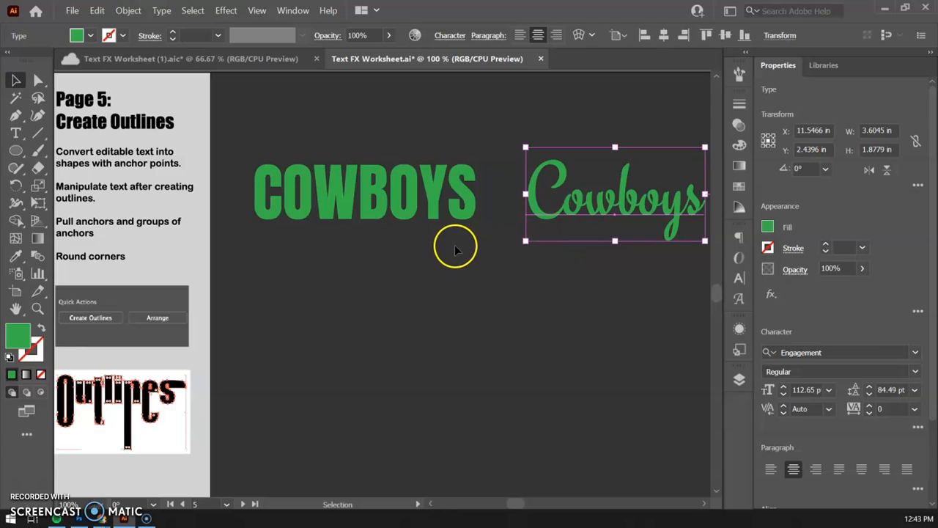
pyautogui.click(451, 271)
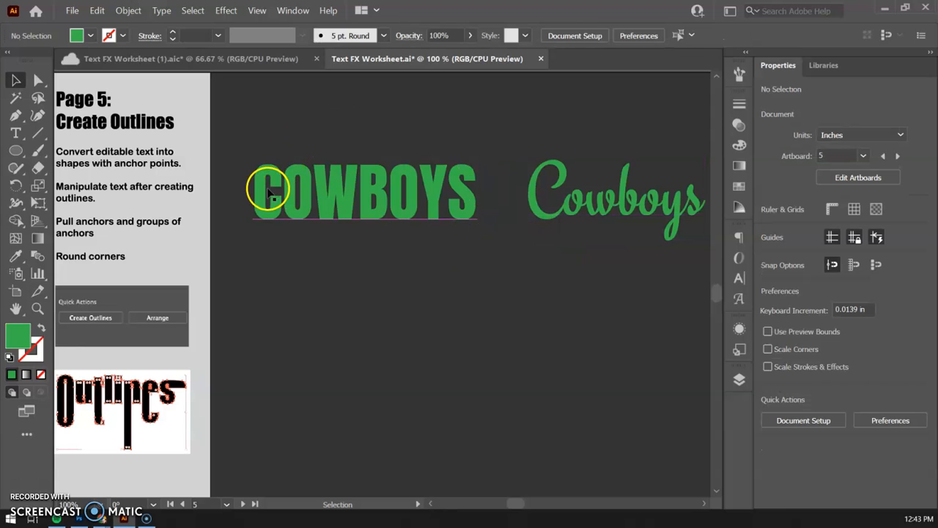
pyautogui.click(261, 211)
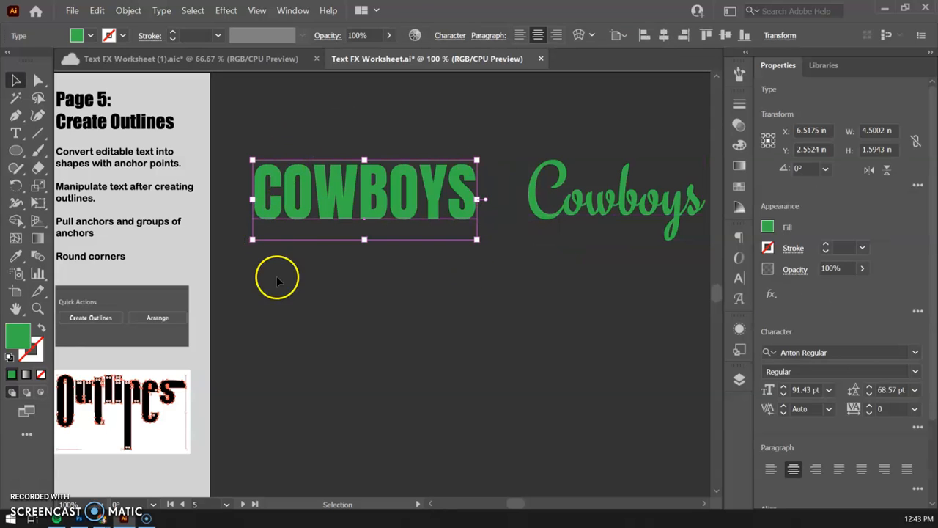
pyautogui.scroll(-3, 833, 337)
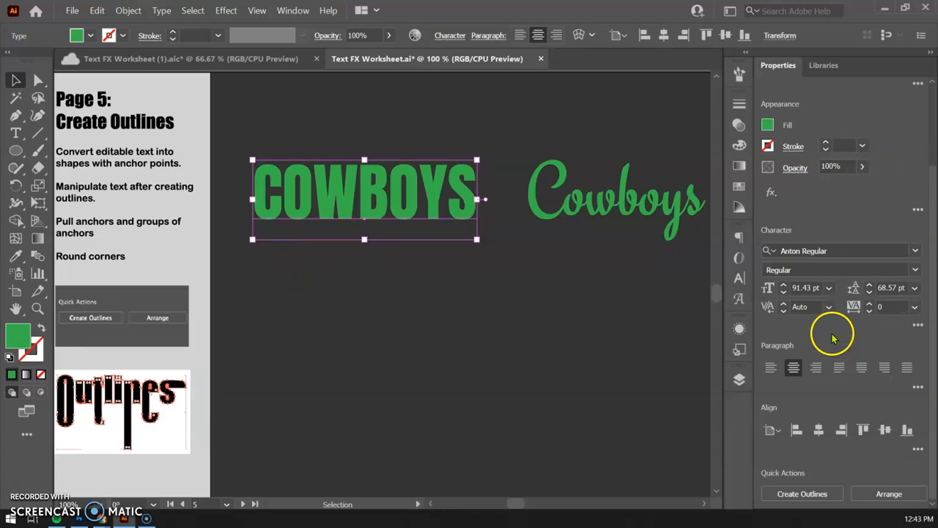
pyautogui.click(802, 494)
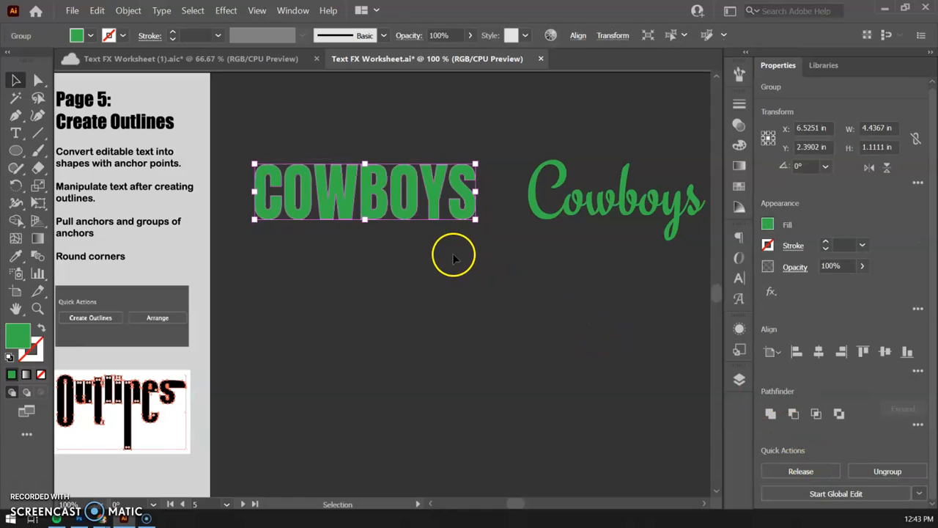
# - Move the outlined COWBOYS group slightly down, to about X 6.48 in, Y 2.58 in
pyautogui.click(386, 251)
pyautogui.click(368, 198)
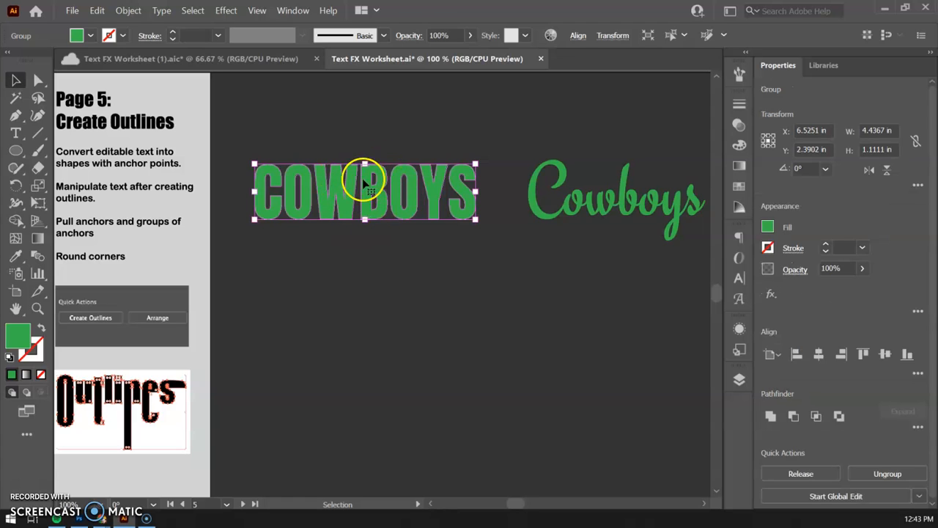
pyautogui.moveTo(367, 190); pyautogui.dragTo(369, 201)
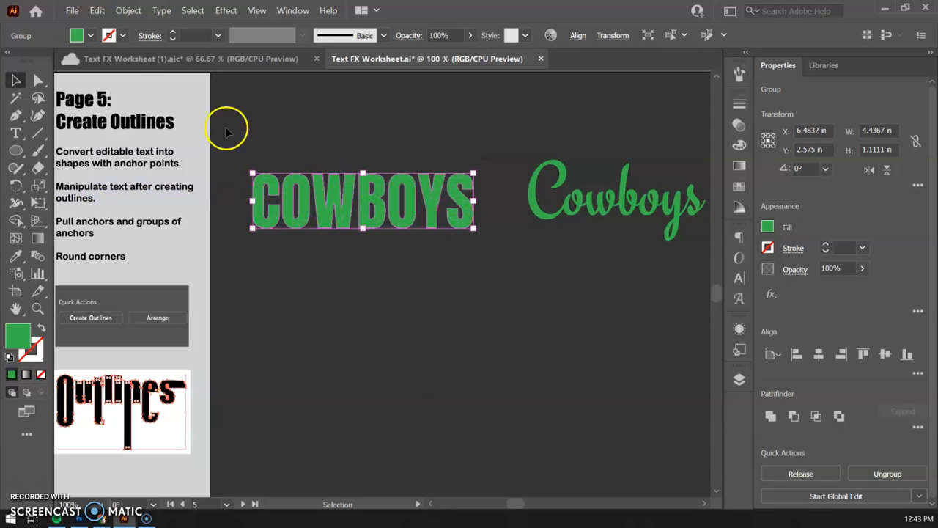
# - Try moving single outlined letters with Direct Selection, the W and second O up and the B down, and undo the moves
pyautogui.click(37, 81)
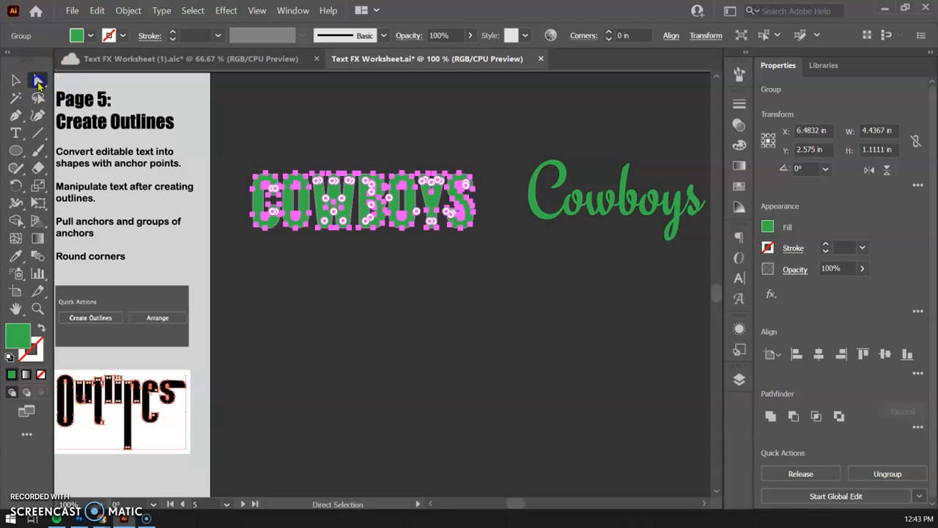
pyautogui.click(300, 121)
pyautogui.click(343, 198)
pyautogui.click(344, 216)
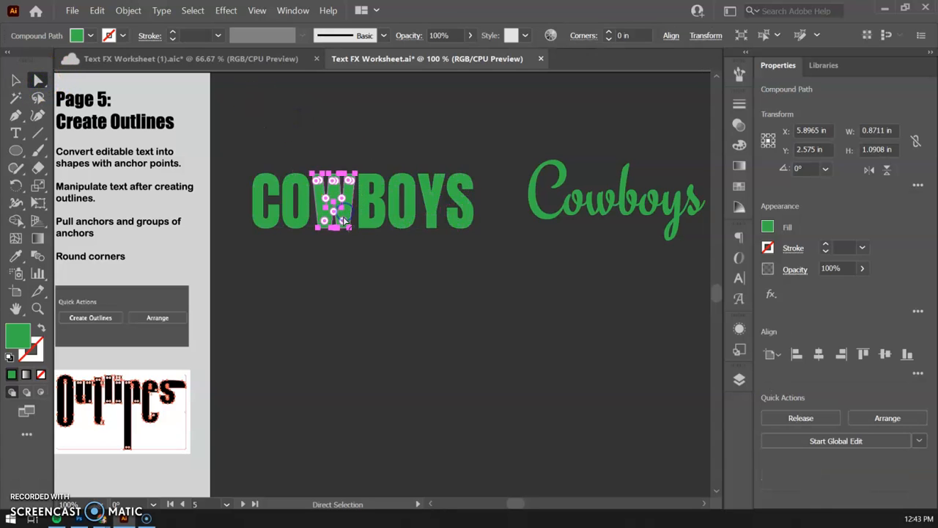
pyautogui.moveTo(347, 159); pyautogui.dragTo(346, 158)
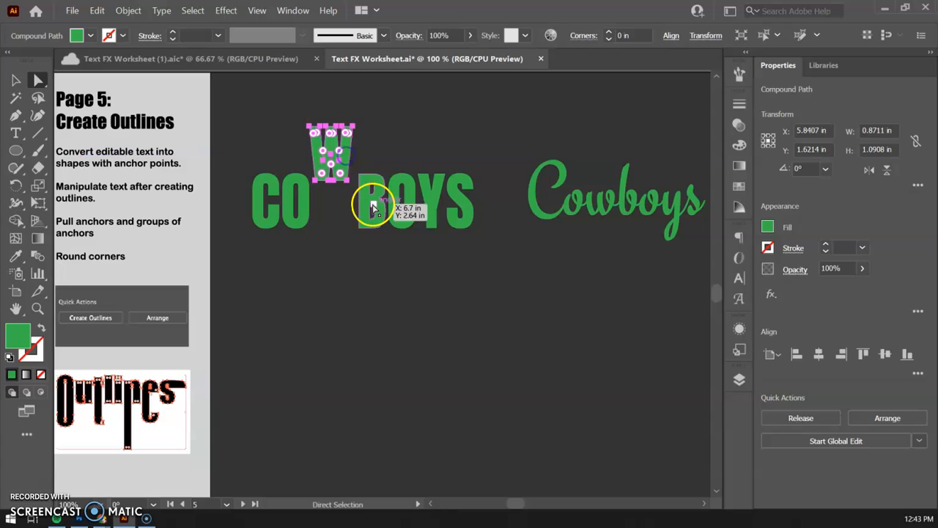
pyautogui.moveTo(368, 202); pyautogui.dragTo(371, 238)
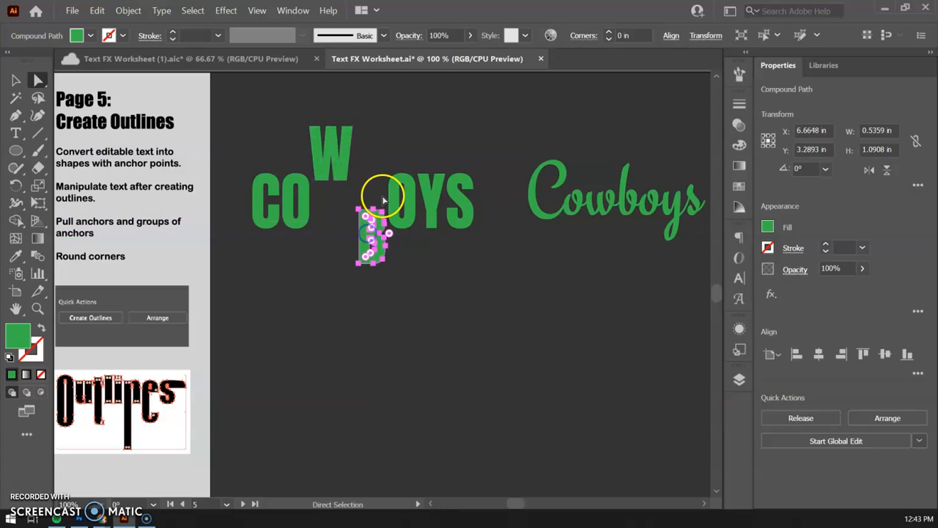
pyautogui.moveTo(392, 194); pyautogui.dragTo(396, 151)
pyautogui.hotkey('ctrl', 'z')
pyautogui.hotkey('ctrl', 'z')
pyautogui.hotkey('ctrl', 'z')
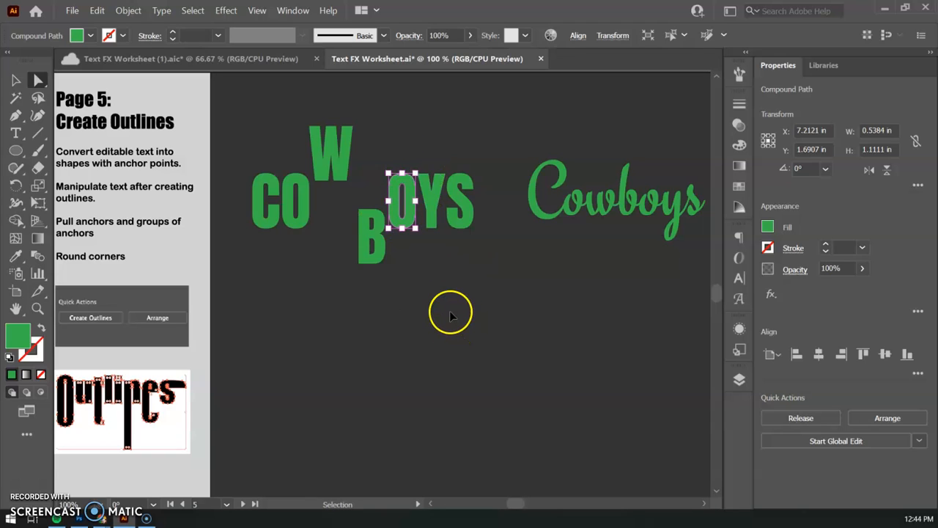
pyautogui.press('a')
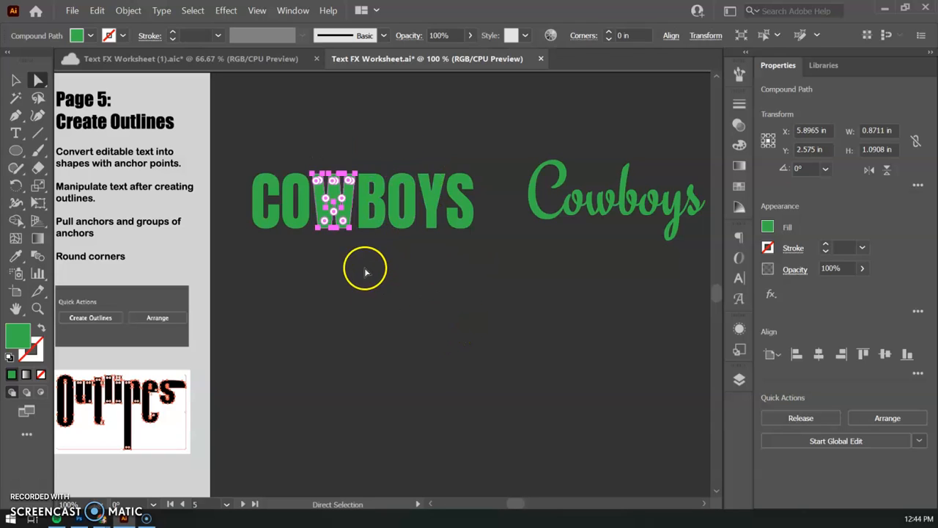
# - Examine the anchor points and corner widgets of the outlined W, first O and C at 300% zoom
pyautogui.press('v')
pyautogui.hotkey('ctrl', '=')
pyautogui.hotkey('ctrl', '=')
pyautogui.press('a')
pyautogui.hotkey('ctrl', '=')
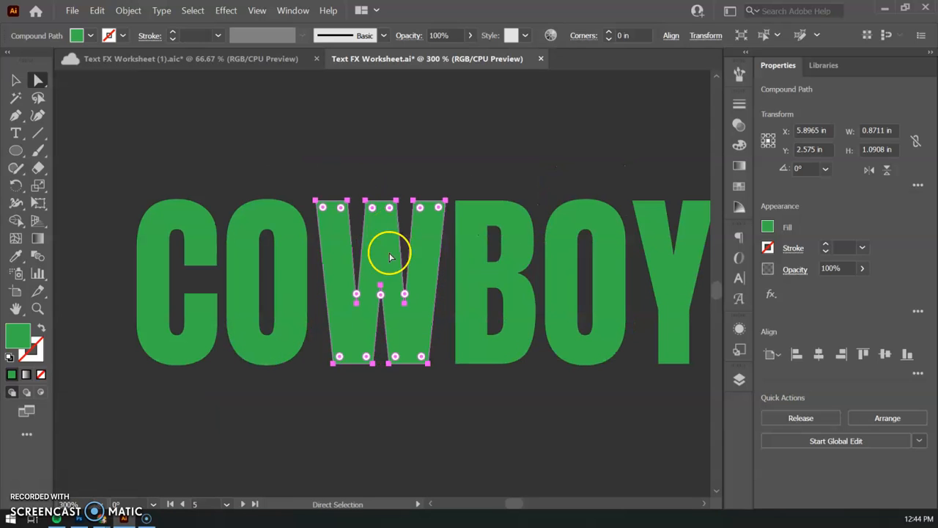
pyautogui.click(352, 167)
pyautogui.click(336, 247)
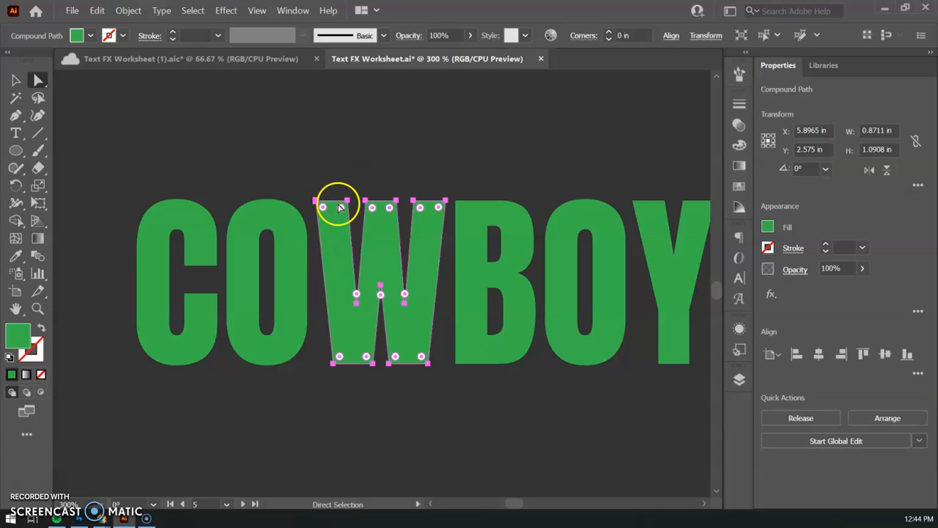
pyautogui.click(294, 306)
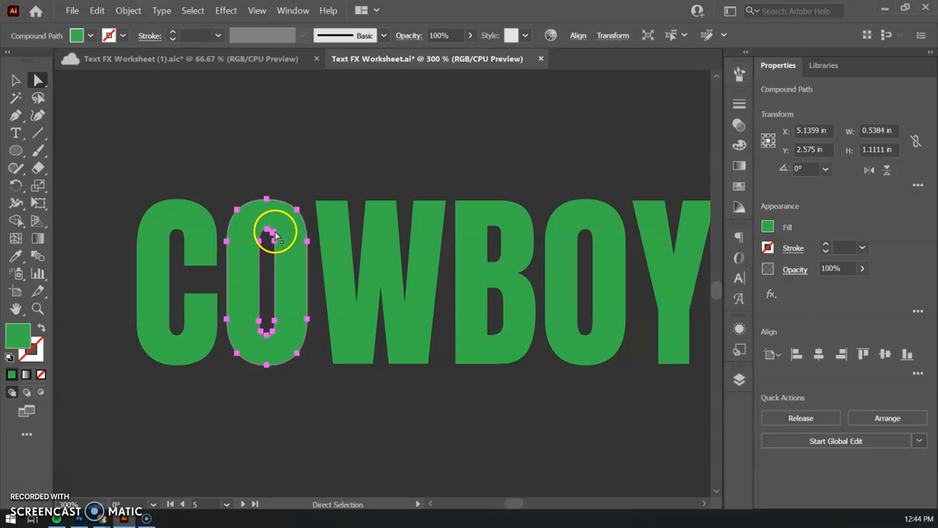
pyautogui.click(195, 243)
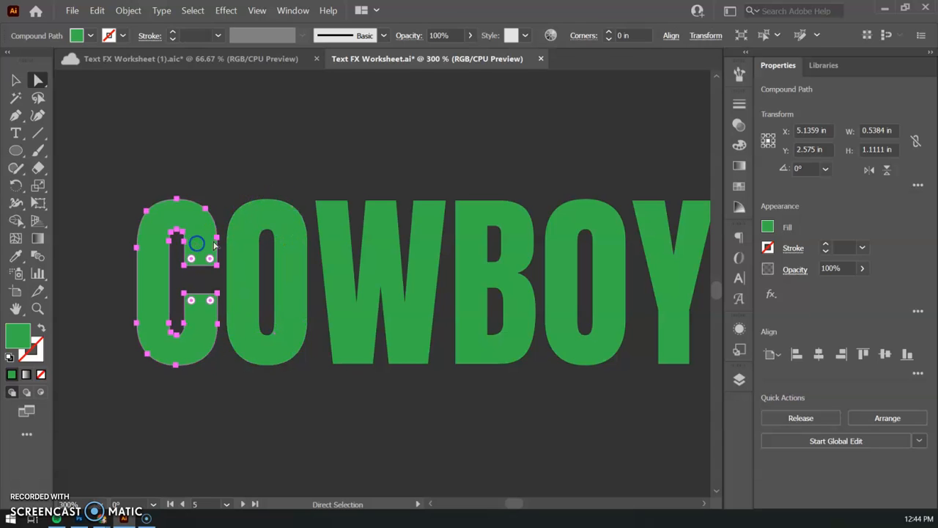
# - Pull both top anchor points of the W's left arm above the other letters, the left one to about X 5.35 in, Y 1.53 in
pyautogui.click(342, 248)
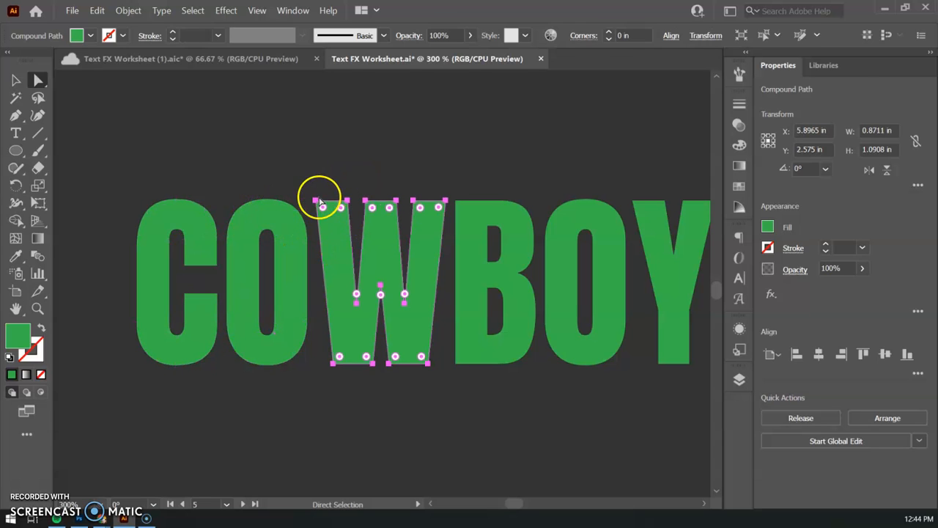
pyautogui.moveTo(315, 203); pyautogui.dragTo(294, 97)
pyautogui.moveTo(350, 204); pyautogui.dragTo(299, 127)
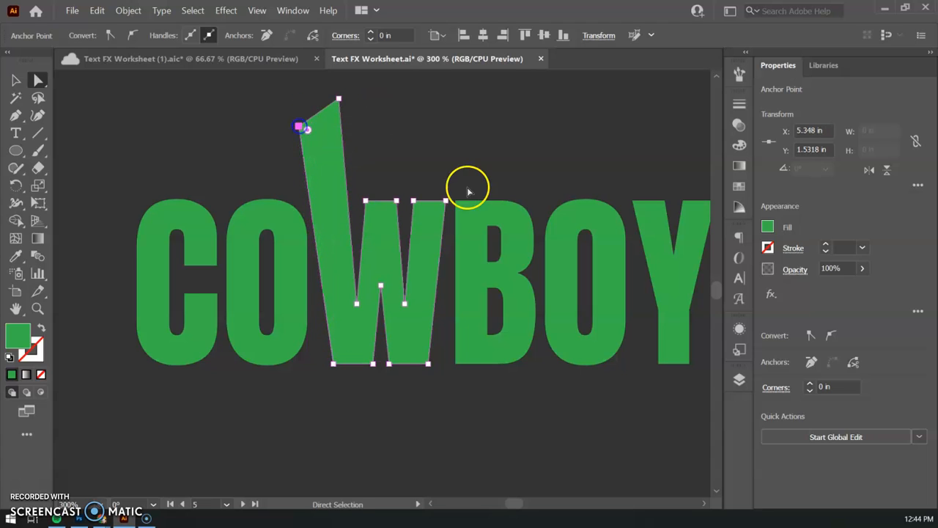
pyautogui.click(418, 184)
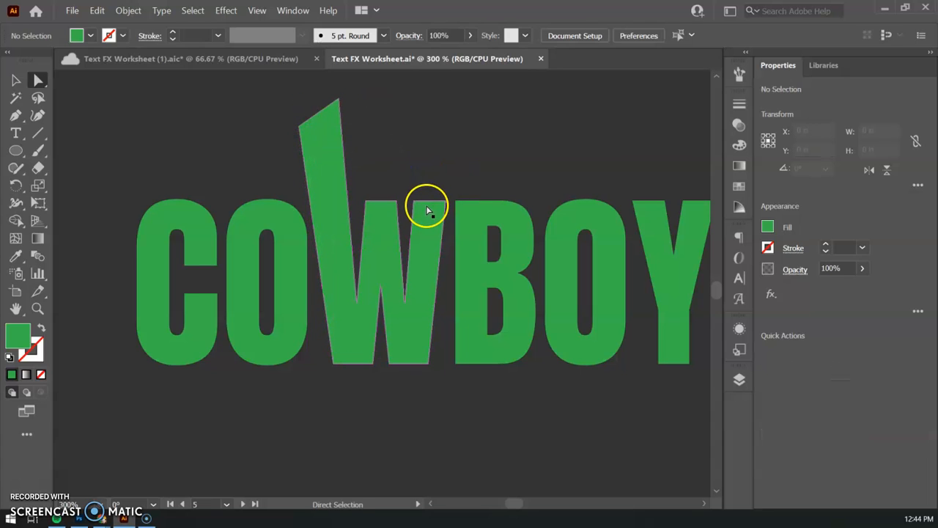
# - Extend the Y's stem straight down with its two bottom anchor points, to about twice the height of the other letters
pyautogui.moveTo(616, 288); pyautogui.dragTo(413, 234)
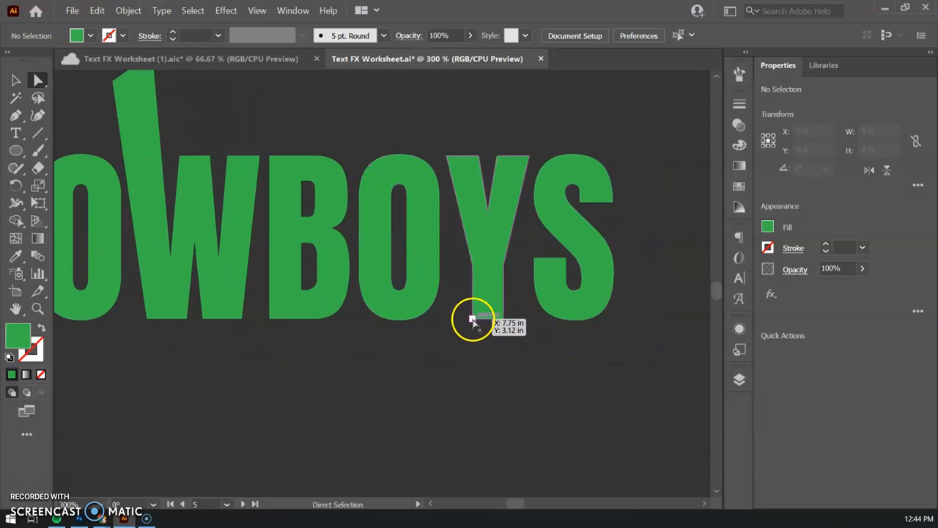
pyautogui.click(472, 319)
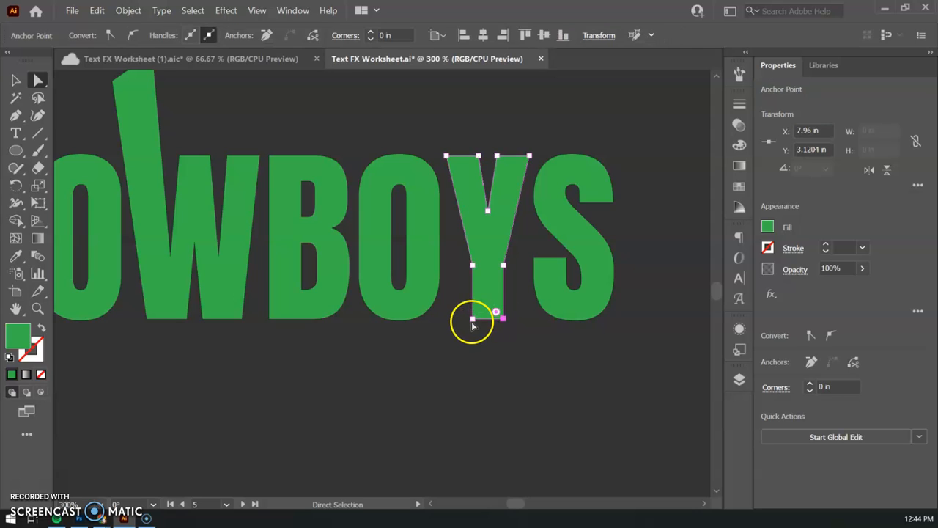
pyautogui.keyDown('shift'); pyautogui.click(473, 318); pyautogui.keyUp('shift')
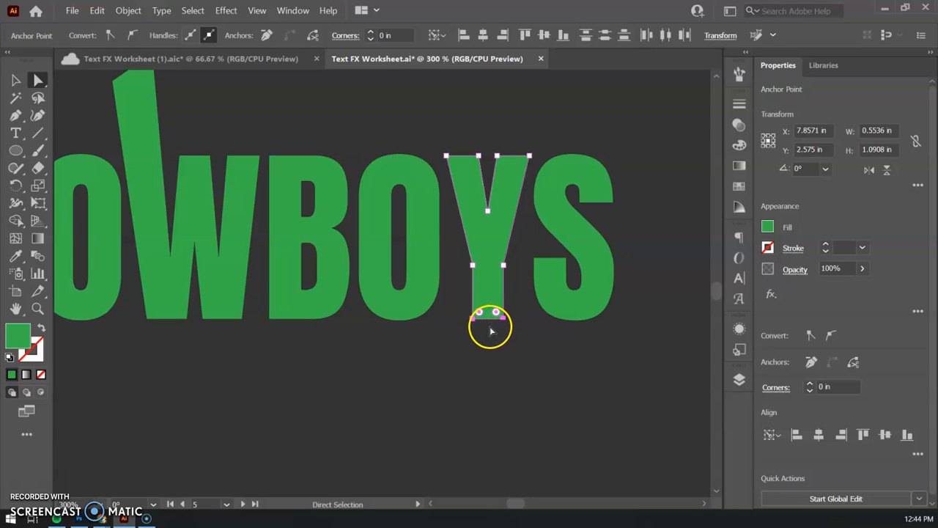
pyautogui.moveTo(490, 323); pyautogui.dragTo(486, 473)
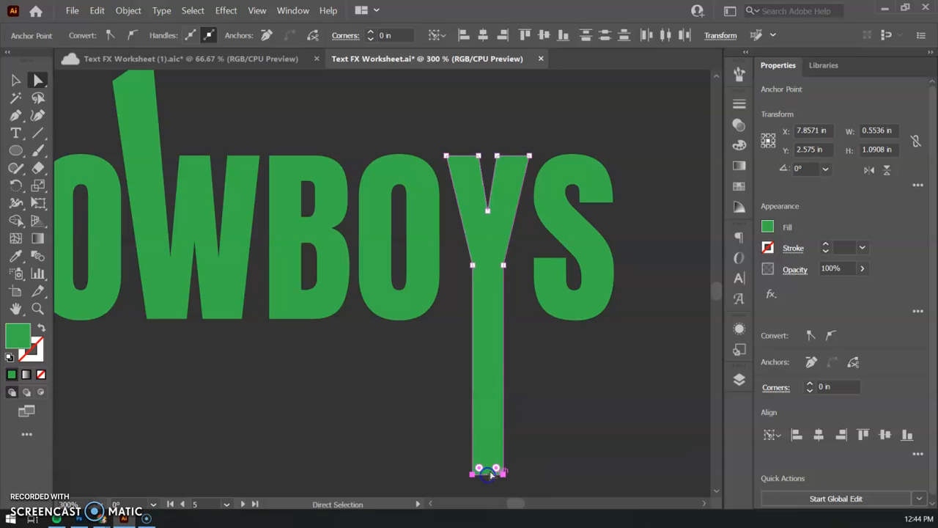
# - Stretch the Y's left arm up and outward by its two top anchor points, making the letter about 0.66 in wide and 2.62 in tall
pyautogui.click(474, 126)
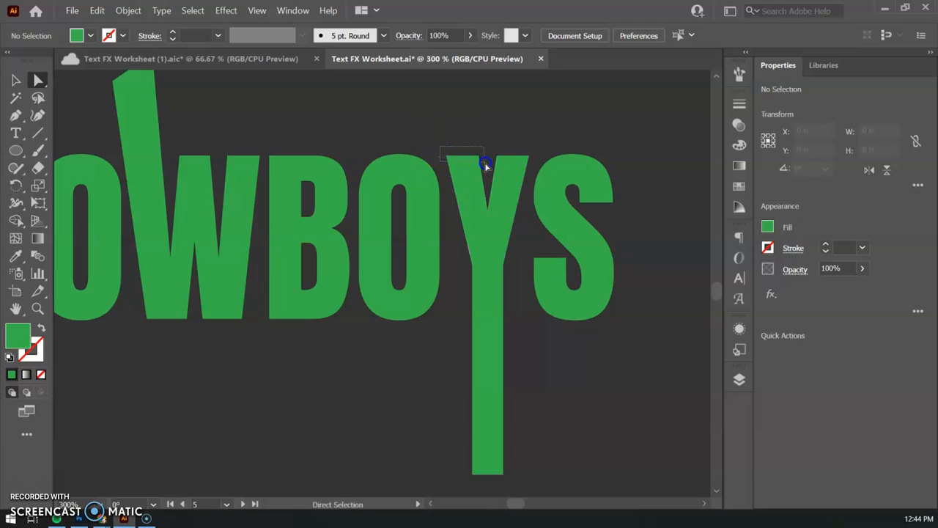
pyautogui.moveTo(486, 167)
pyautogui.mouseDown()
pyautogui.moveTo(464, 151)
pyautogui.moveTo(442, 65)
pyautogui.moveTo(448, 91)
pyautogui.mouseUp()
pyautogui.click(468, 160)
# - Try rounding all of the W's corners at once to a radius of about 0.05 in, and undo the rounding
pyautogui.press('space')
pyautogui.moveTo(559, 349); pyautogui.dragTo(630, 329)
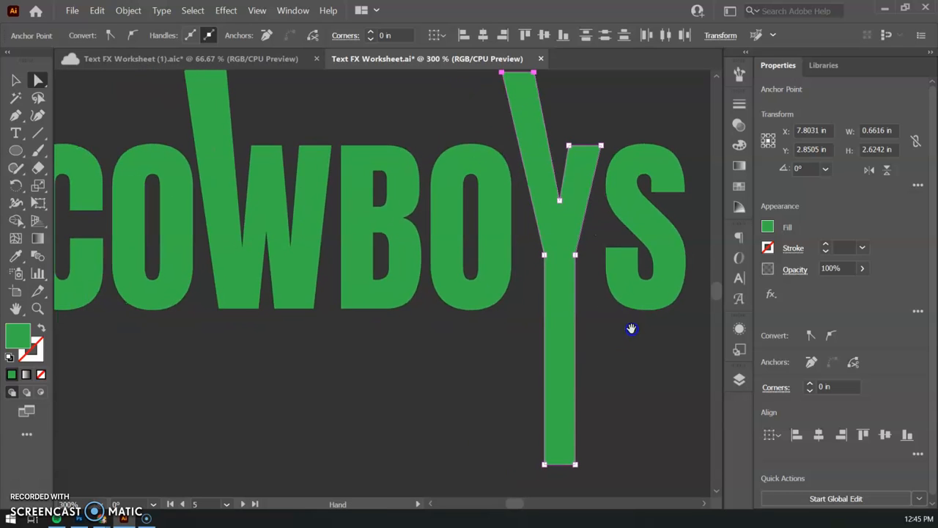
pyautogui.moveTo(420, 373); pyautogui.dragTo(539, 389)
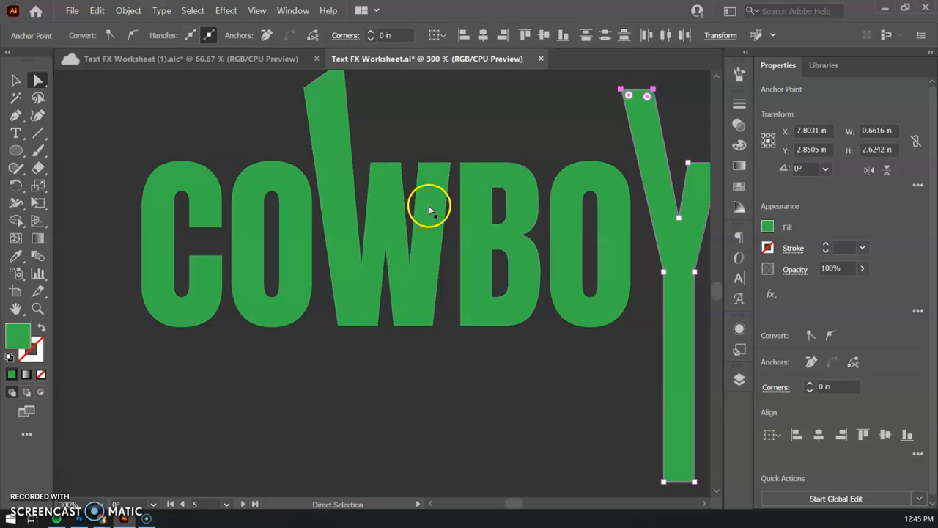
pyautogui.click(389, 216)
pyautogui.click(448, 172)
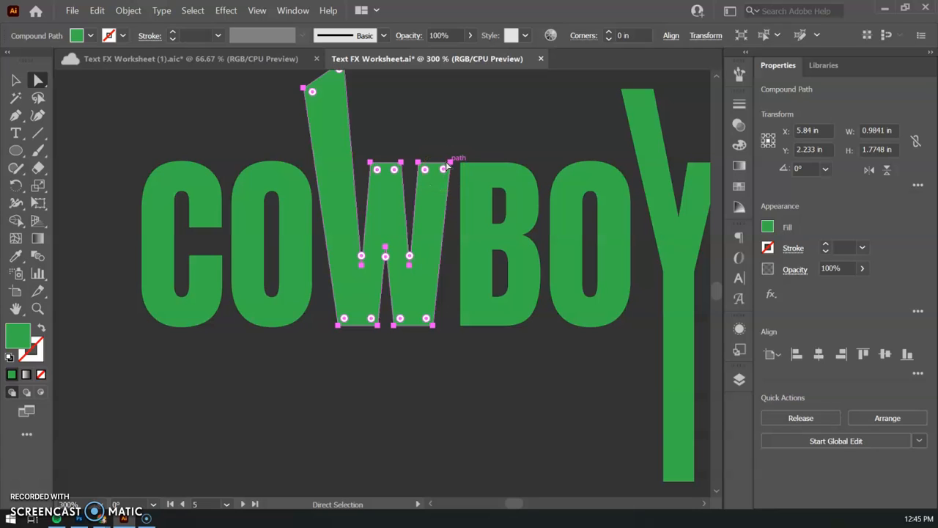
pyautogui.click(445, 174)
pyautogui.hotkey('ctrl', '+')
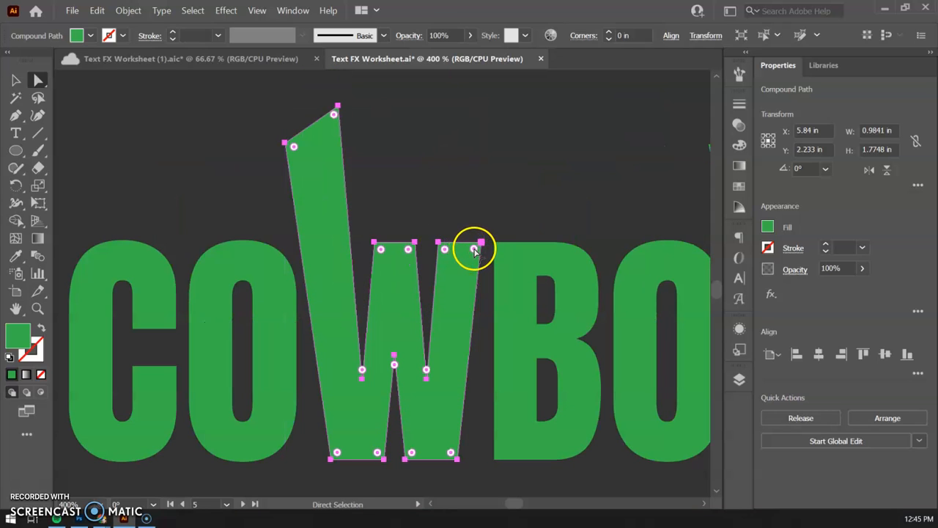
pyautogui.moveTo(475, 249); pyautogui.dragTo(471, 258)
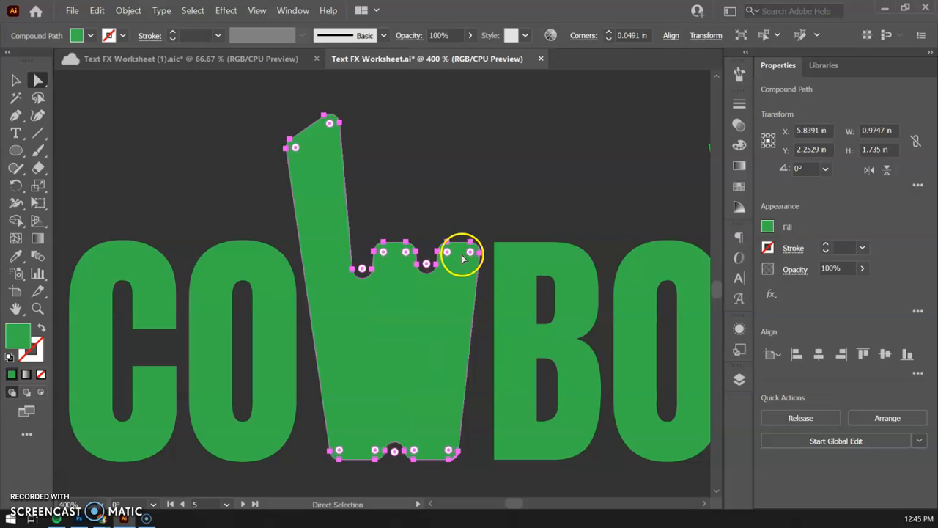
pyautogui.hotkey('ctrl', 'z')
pyautogui.hotkey('ctrl', 'z')
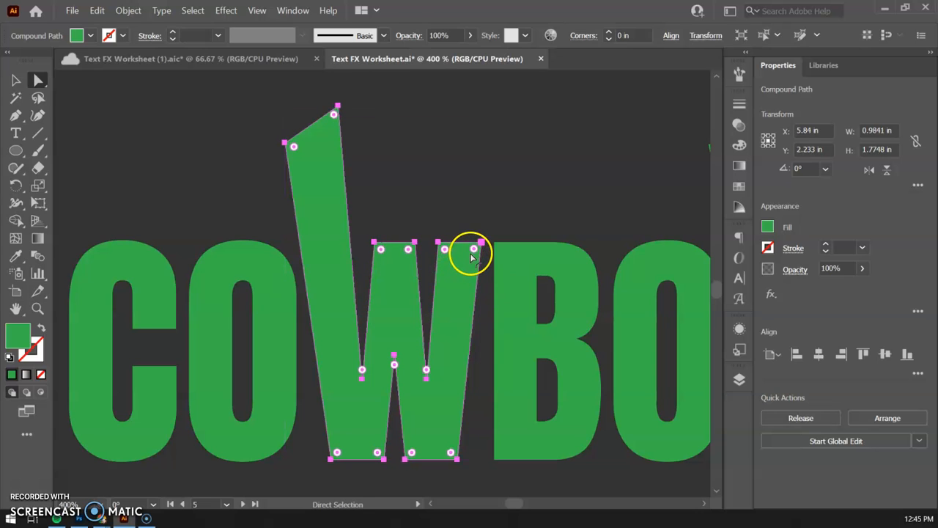
pyautogui.moveTo(475, 250); pyautogui.dragTo(470, 259)
pyautogui.hotkey('ctrl', 'z')
pyautogui.hotkey('ctrl', 'z')
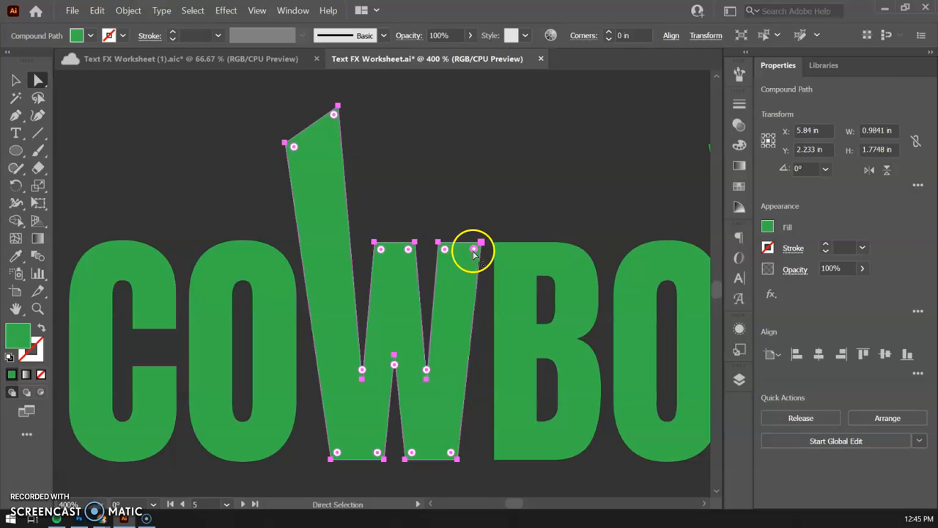
# - Round only the W's upper-right corner and its lower-left corner, the lower-left one with a radius of about 0.31 in
pyautogui.moveTo(474, 251); pyautogui.dragTo(428, 309)
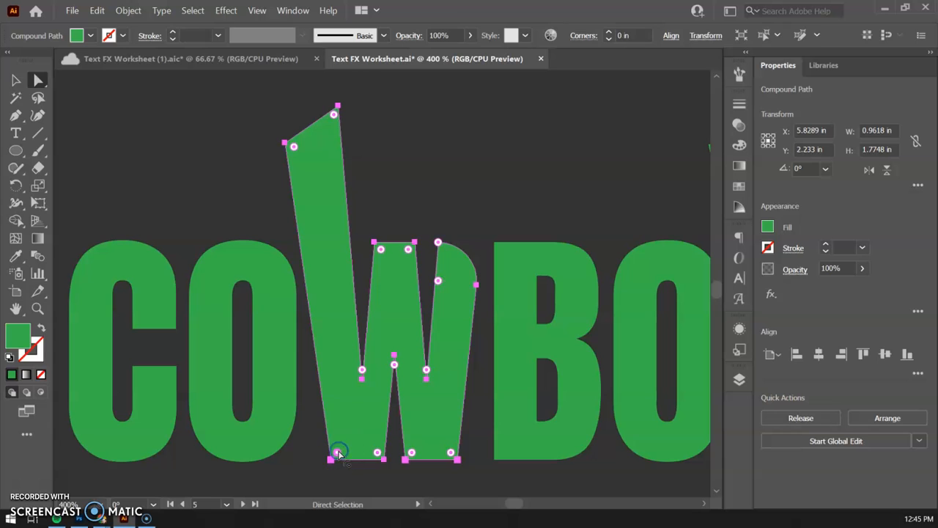
pyautogui.moveTo(337, 452); pyautogui.dragTo(429, 347)
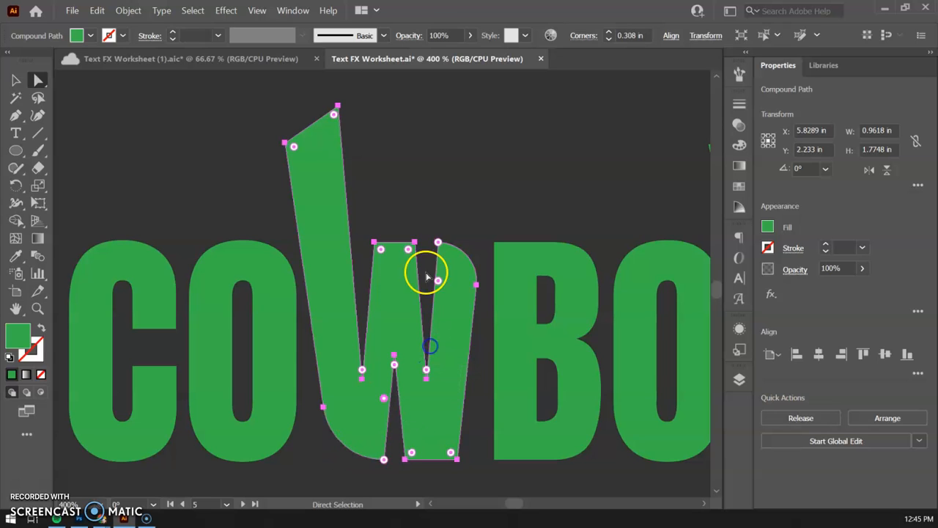
# - Convert the script-style "Cowboys" text object to outlines
pyautogui.click(441, 205)
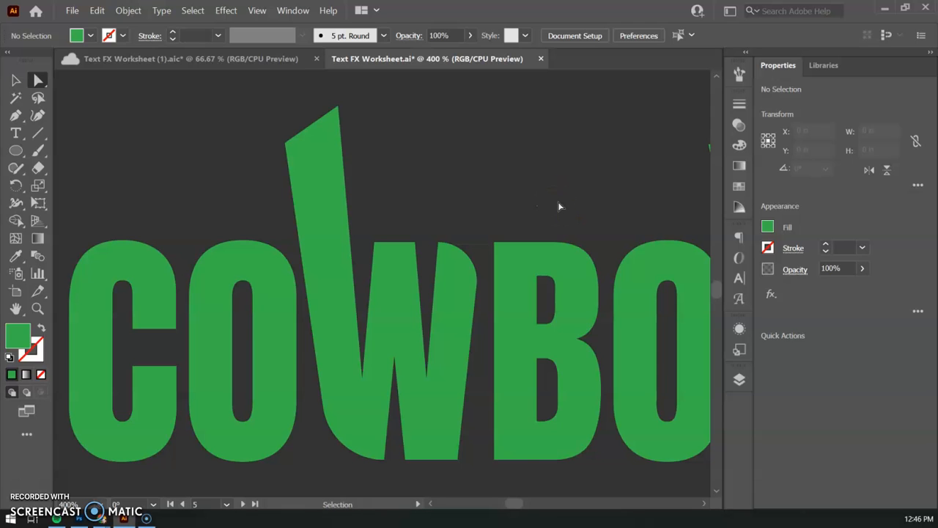
pyautogui.hotkey('ctrl', '-')
pyautogui.moveTo(602, 193); pyautogui.dragTo(373, 185)
pyautogui.moveTo(568, 202); pyautogui.dragTo(262, 198)
pyautogui.moveTo(640, 168); pyautogui.dragTo(372, 171)
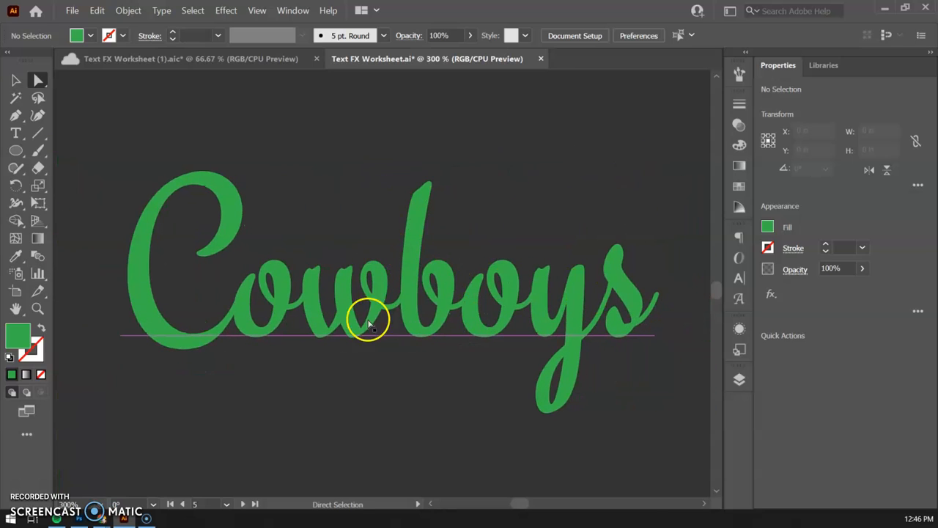
pyautogui.press('space')
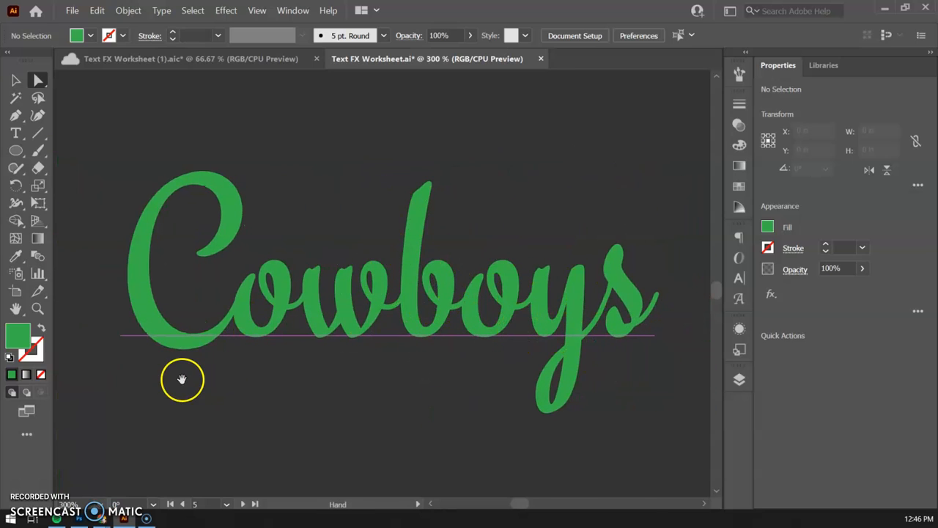
pyautogui.moveTo(154, 371)
pyautogui.mouseDown()
pyautogui.moveTo(536, 368)
pyautogui.moveTo(345, 371)
pyautogui.moveTo(149, 358)
pyautogui.mouseUp()
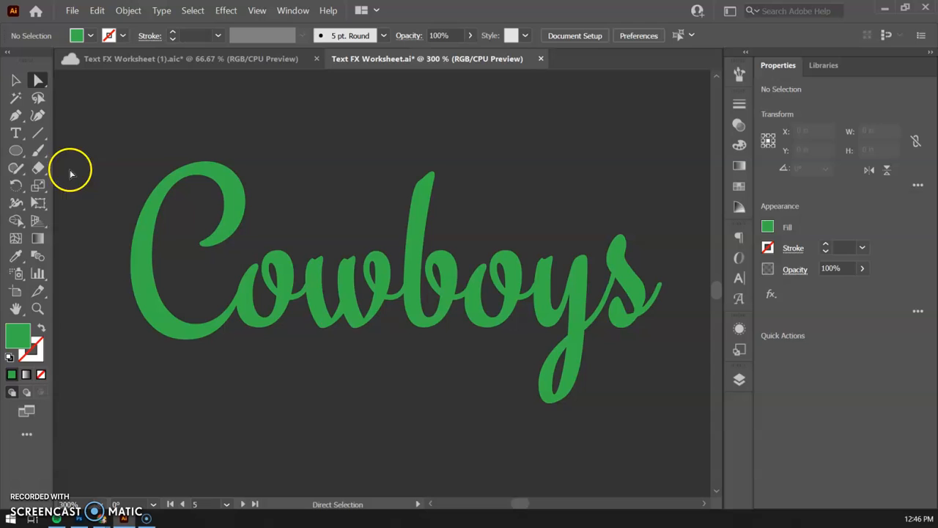
pyautogui.click(15, 79)
pyautogui.click(233, 192)
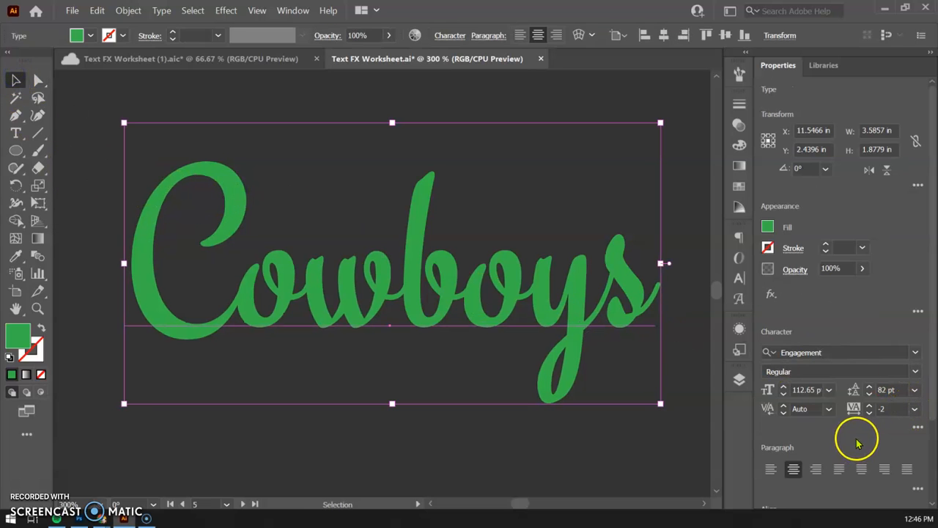
pyautogui.scroll(-3, 852, 443)
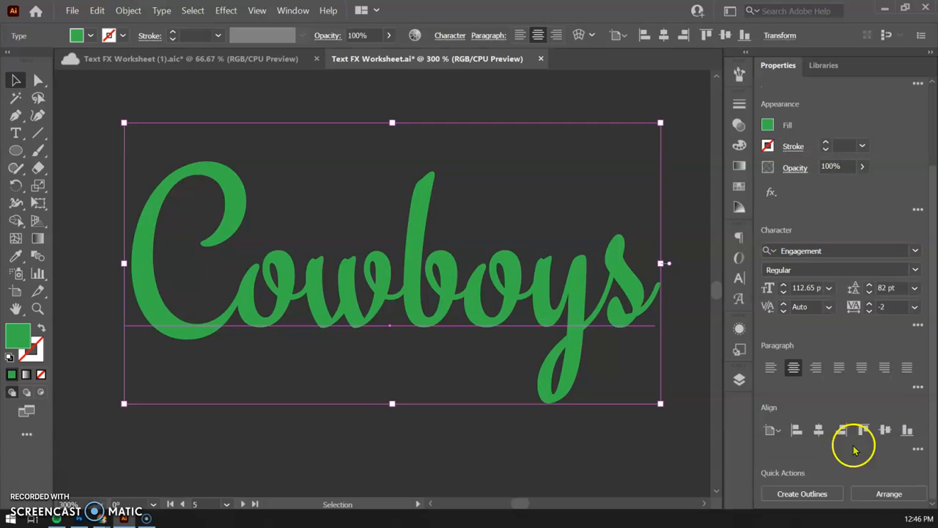
pyautogui.click(793, 494)
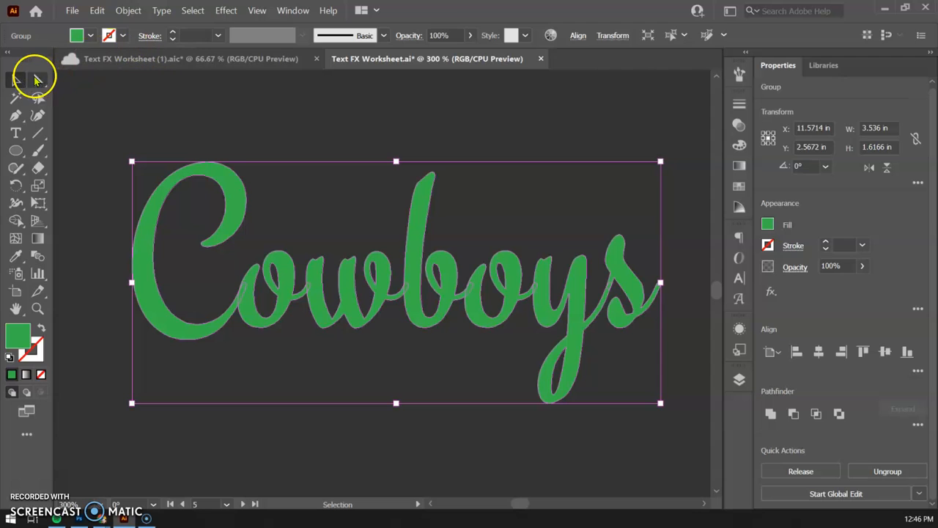
# - Shift only the C of the script Cowboys slightly right toward the o, and deselect the letters
pyautogui.click(38, 80)
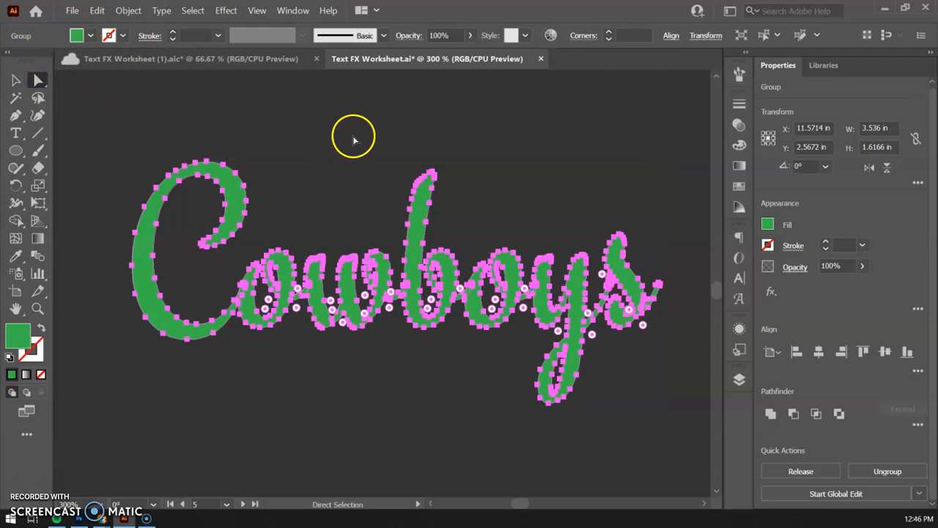
pyautogui.click(294, 180)
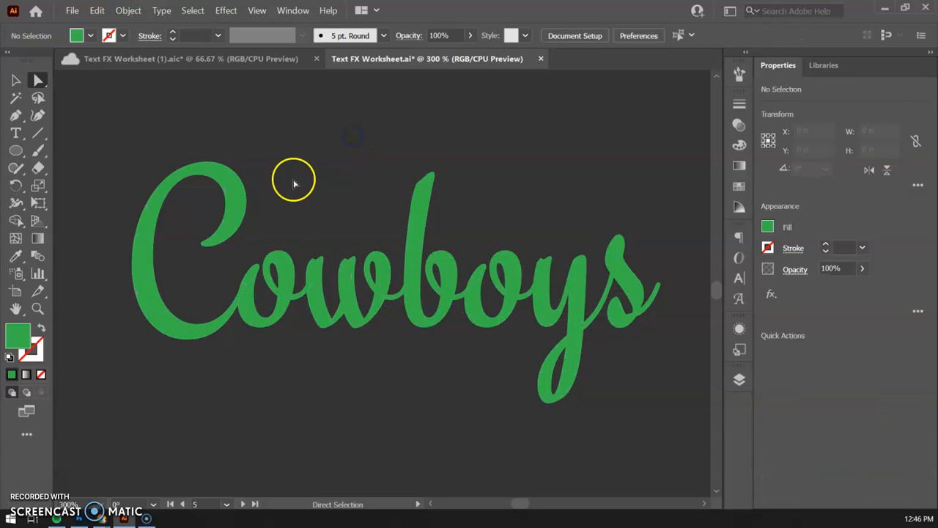
pyautogui.moveTo(237, 199)
pyautogui.mouseDown()
pyautogui.moveTo(218, 168)
pyautogui.moveTo(216, 205)
pyautogui.moveTo(242, 201)
pyautogui.mouseUp()
pyautogui.moveTo(321, 318)
pyautogui.mouseDown()
pyautogui.moveTo(317, 346)
pyautogui.moveTo(321, 315)
pyautogui.mouseUp()
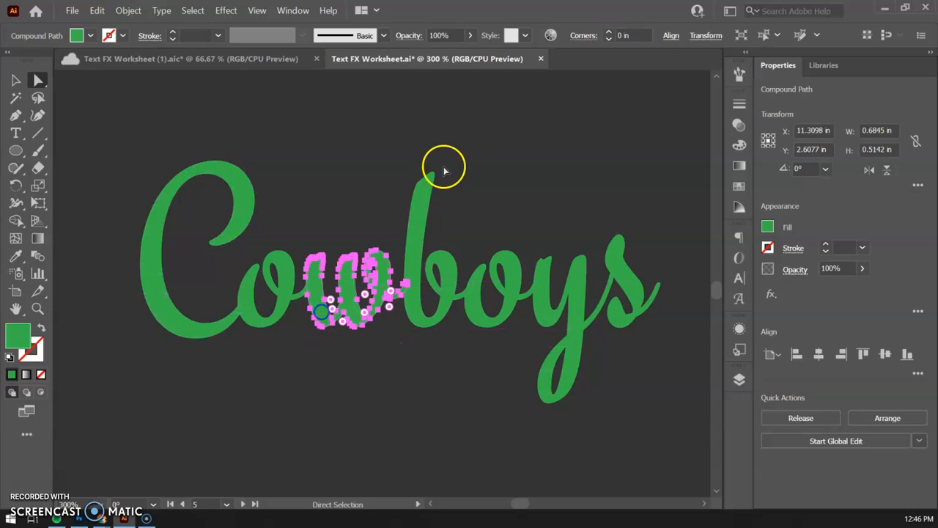
pyautogui.click(475, 173)
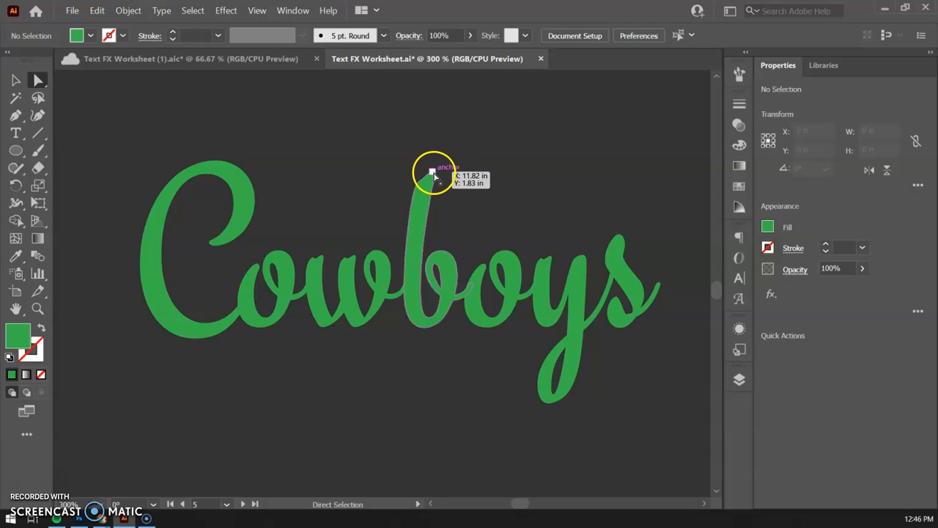
# - Try pulling only the tip anchor point of the script b's stem up and to the right, and undo it
pyautogui.click(434, 176)
pyautogui.moveTo(433, 176); pyautogui.dragTo(473, 137)
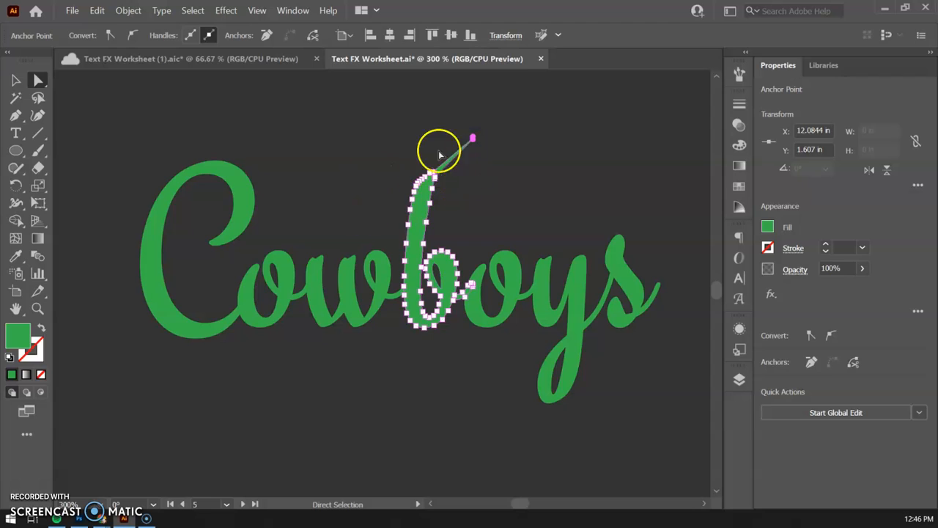
pyautogui.hotkey('ctrl', 'z')
pyautogui.hotkey('ctrl', 'z')
# - Extend the script b's stem upward and slightly right by moving all the anchor points of its upper end together
pyautogui.click(407, 147)
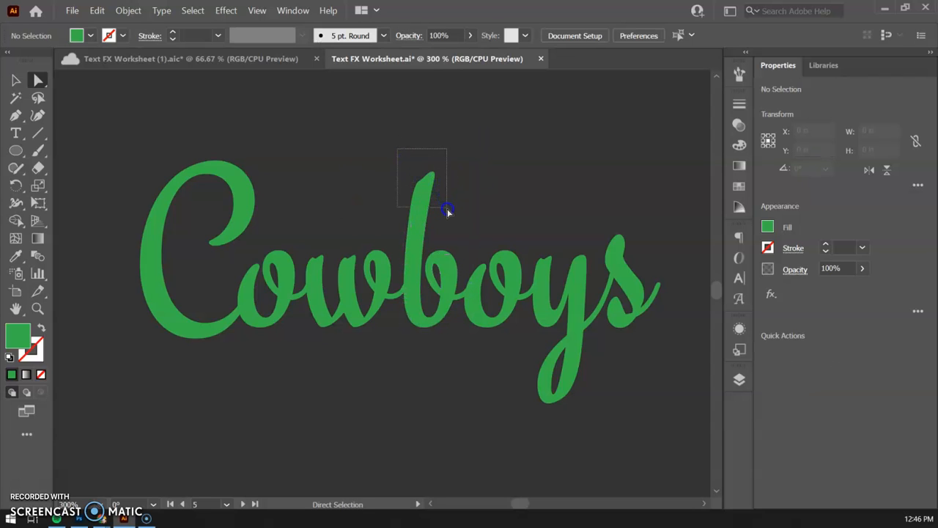
pyautogui.moveTo(447, 210); pyautogui.dragTo(446, 205)
pyautogui.click(430, 183)
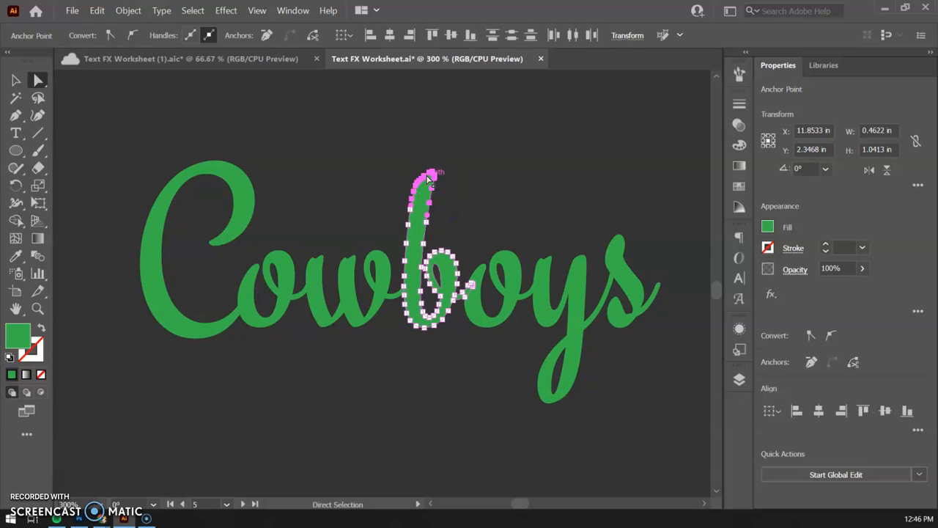
pyautogui.moveTo(428, 176); pyautogui.dragTo(437, 115)
pyautogui.click(485, 174)
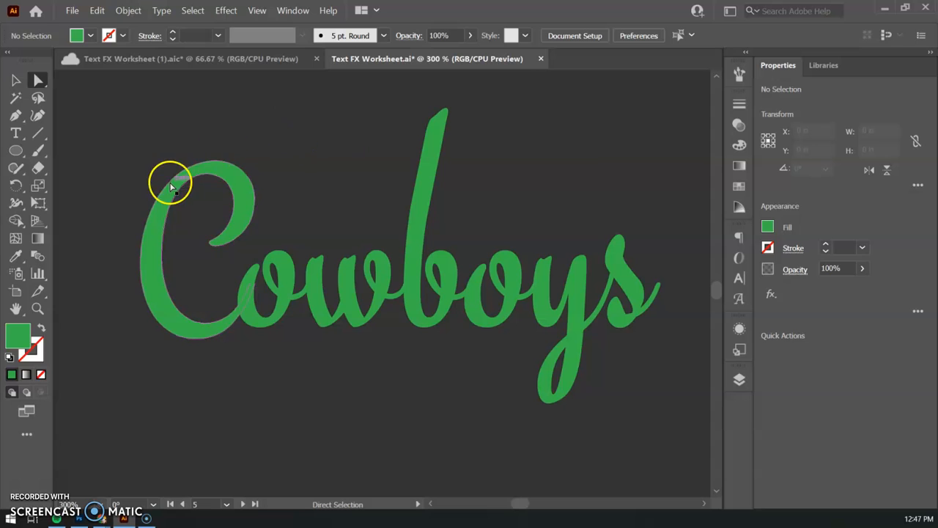
# - Stretch the upper end of the S in the block-letter COWBOYS far out to the right
pyautogui.press('space')
pyautogui.moveTo(114, 180); pyautogui.dragTo(467, 183)
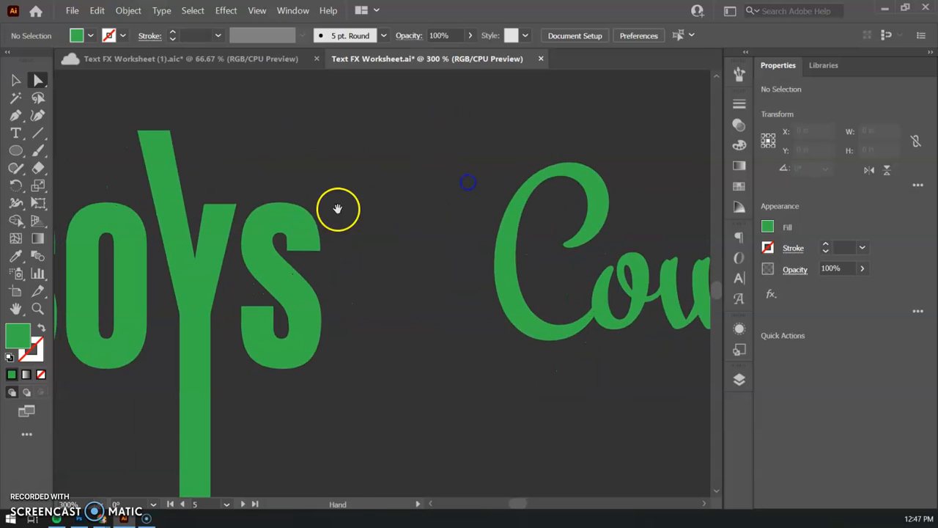
pyautogui.moveTo(333, 247); pyautogui.dragTo(396, 240)
pyautogui.click(407, 308)
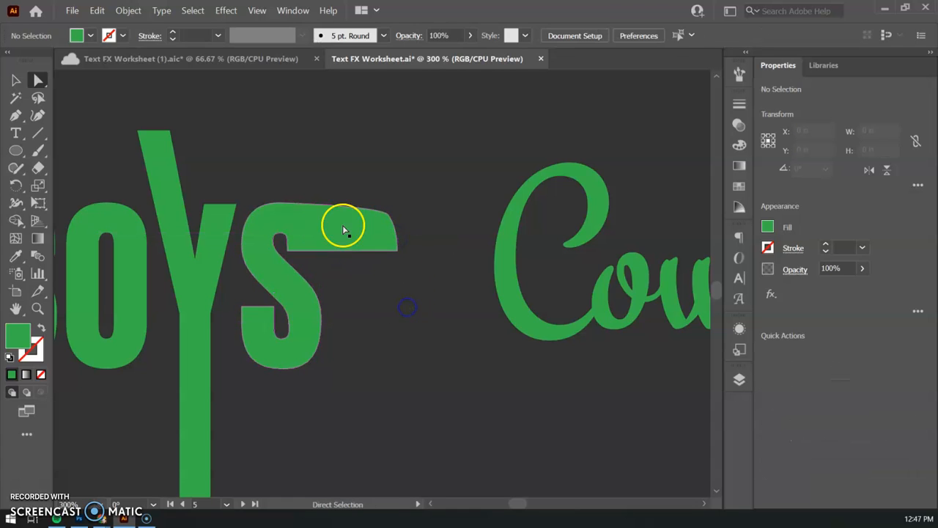
# - Reshape the S's top into a raised dome by lifting its top anchor point and curve handles and moving the upper-left anchor point outward
pyautogui.click(308, 206)
pyautogui.moveTo(281, 208); pyautogui.dragTo(323, 172)
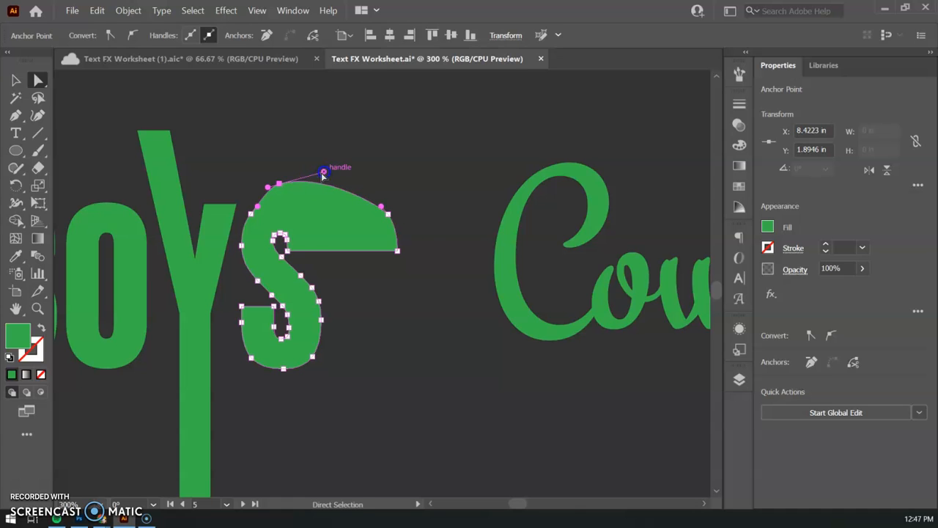
pyautogui.moveTo(384, 210); pyautogui.dragTo(382, 188)
pyautogui.click(414, 332)
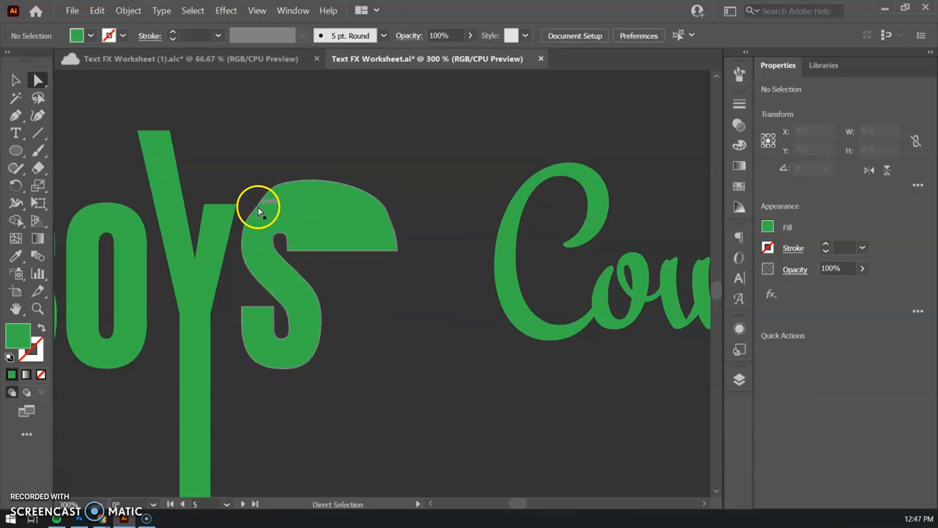
pyautogui.click(258, 211)
pyautogui.moveTo(257, 208); pyautogui.dragTo(262, 199)
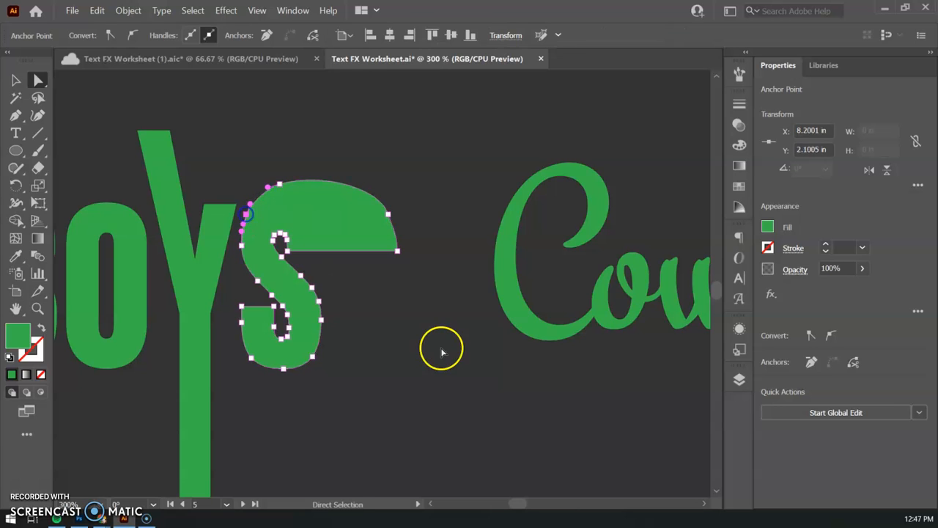
pyautogui.click(423, 301)
# - Move the whole block-letter COWBOYS group slightly down, and deselect it
pyautogui.hotkey('ctrl', '-')
pyautogui.hotkey('ctrl', '-')
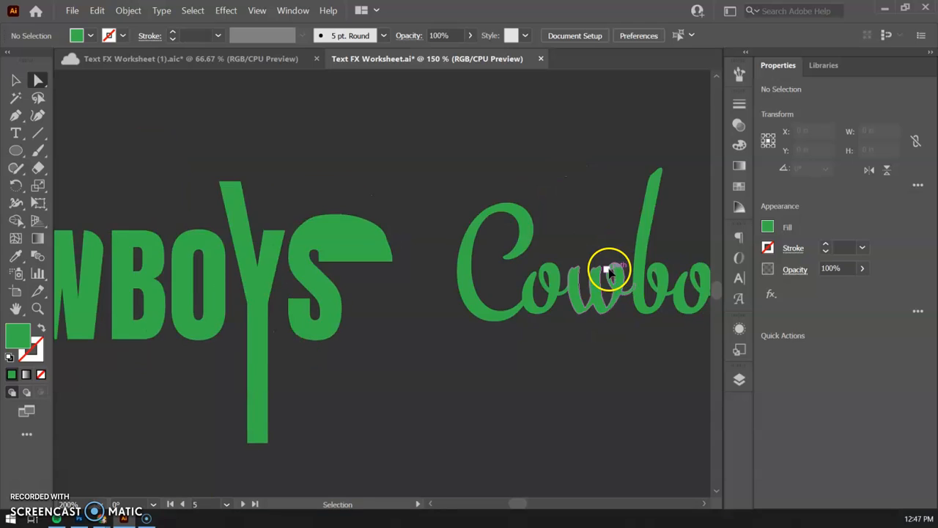
pyautogui.moveTo(496, 360); pyautogui.dragTo(535, 287)
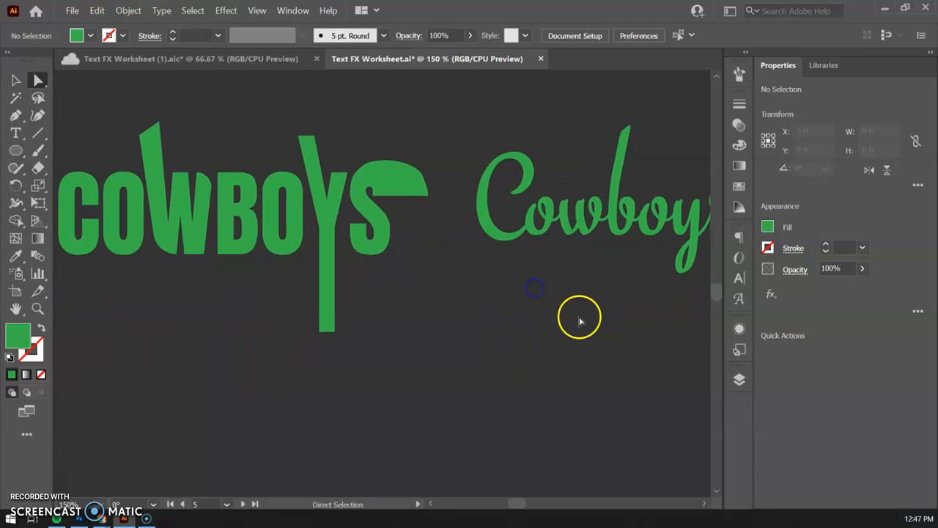
pyautogui.click(15, 80)
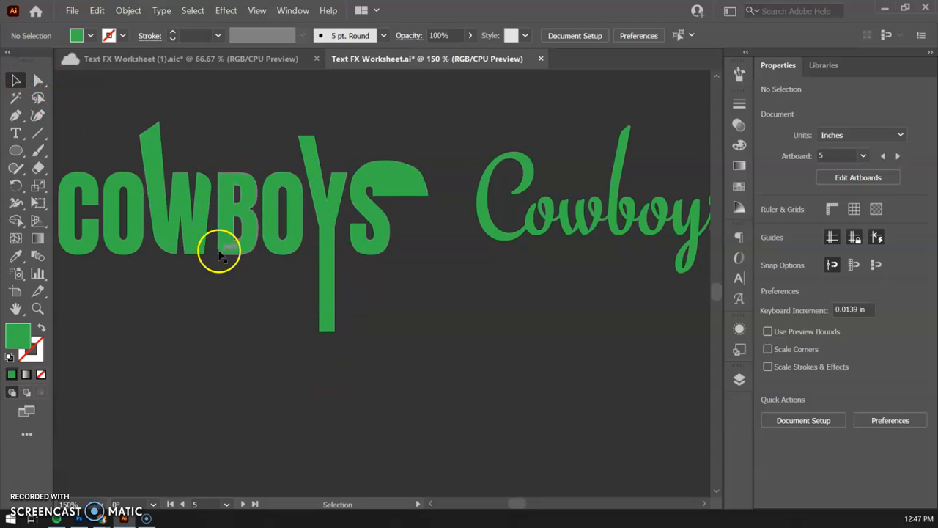
pyautogui.moveTo(135, 242); pyautogui.dragTo(136, 265)
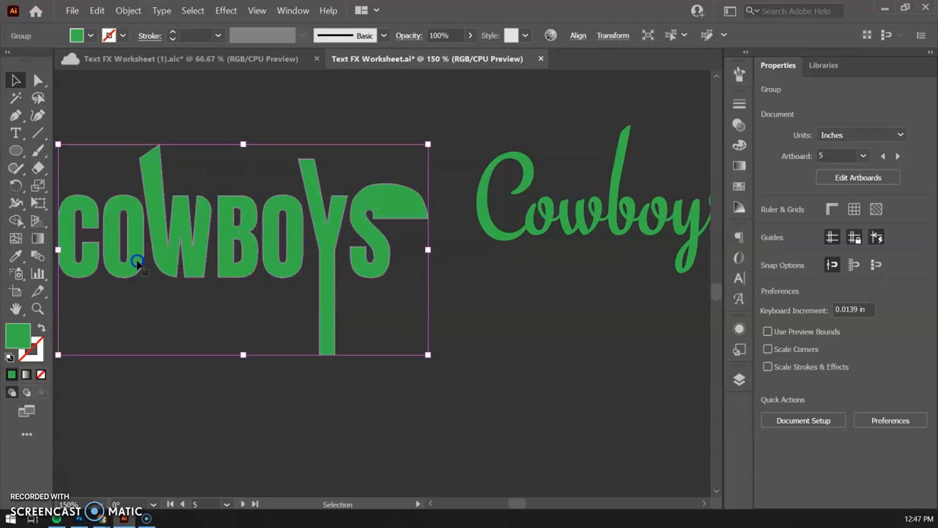
pyautogui.click(135, 318)
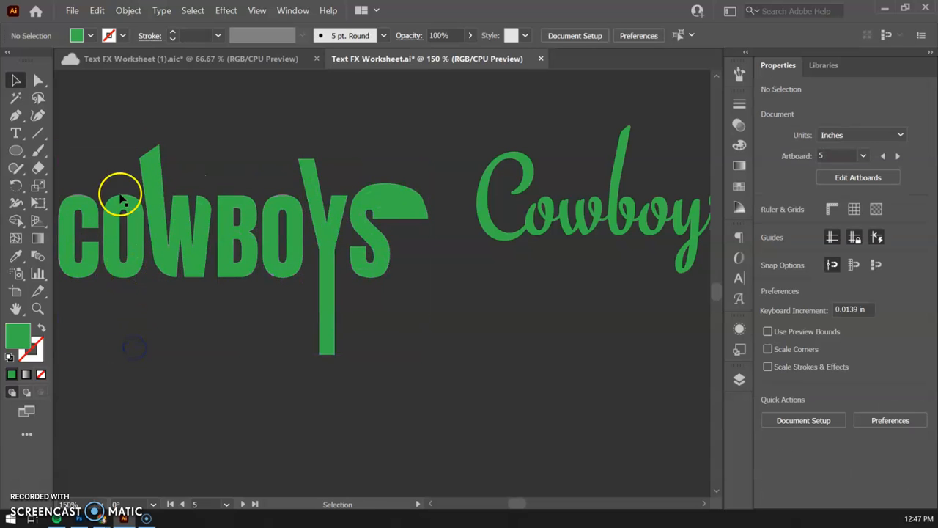
# - Move only the first O of the block-letter COWBOYS down below the other letters' baseline
pyautogui.click(39, 80)
pyautogui.moveTo(113, 207); pyautogui.dragTo(120, 257)
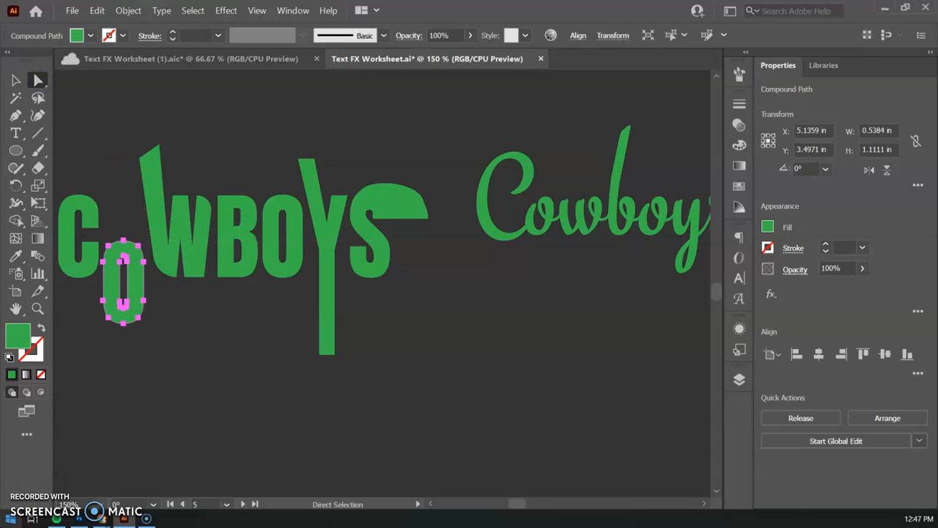